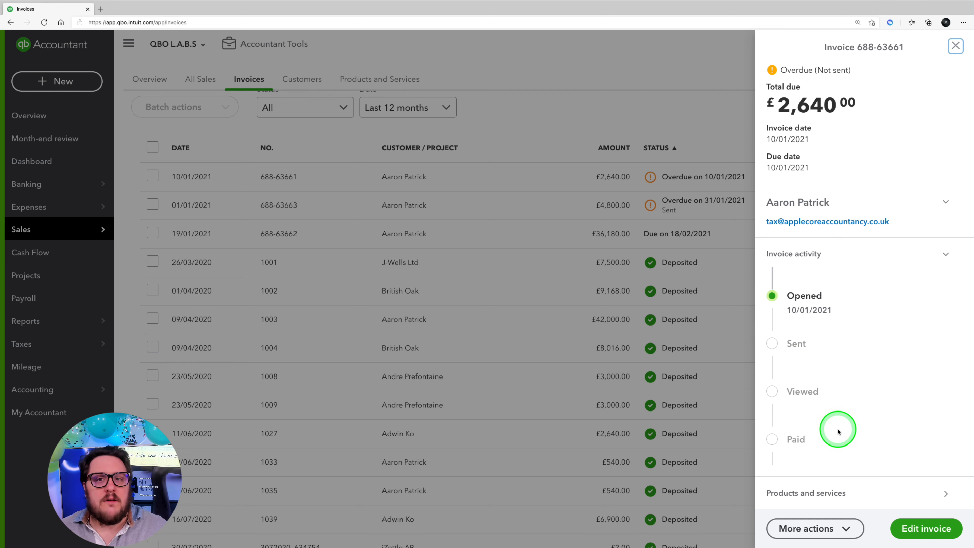
Step: Email the unsent, overdue £2,640.00 invoice dated 10/01/2021 to its customer using the default subject and message
{"action": "left_click", "coordinate": [834, 527]}
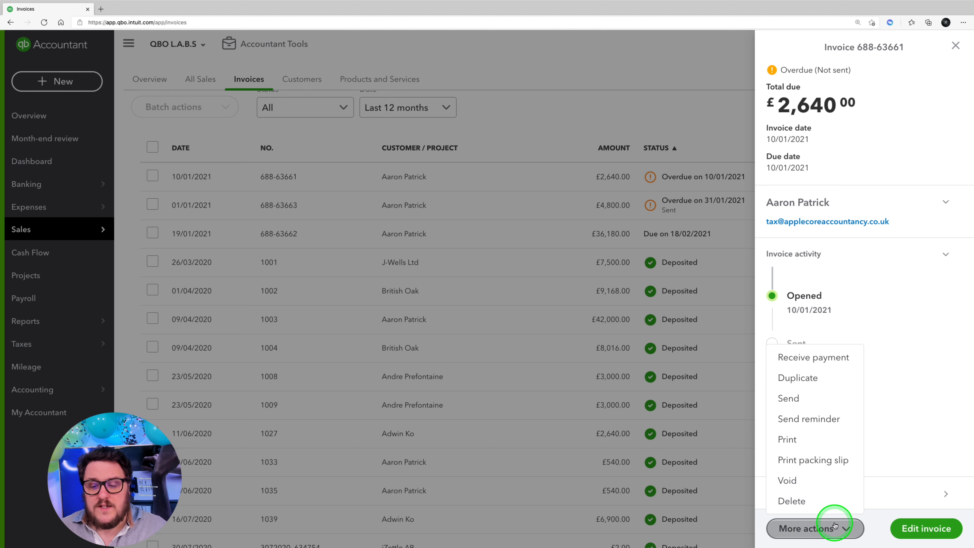
{"action": "left_click", "coordinate": [790, 398]}
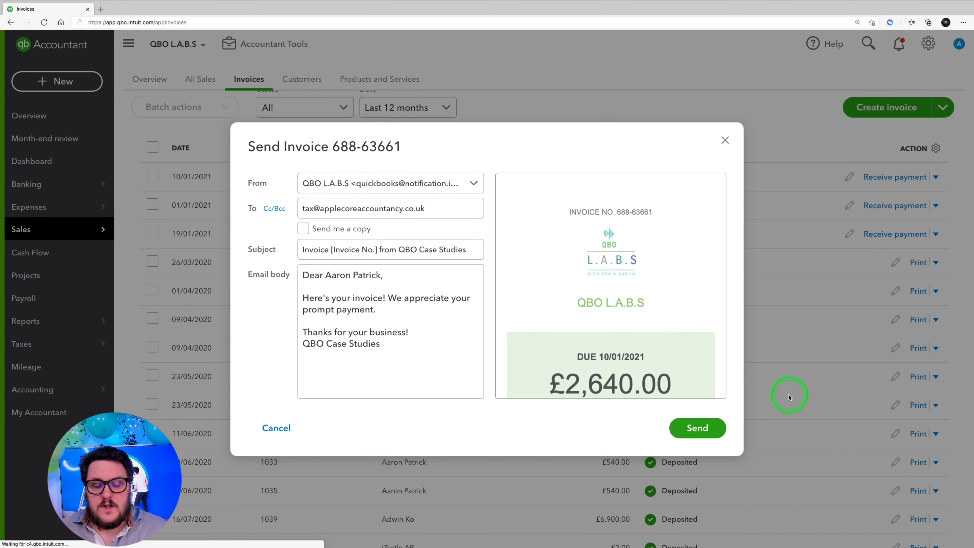
{"action": "left_click", "coordinate": [352, 283]}
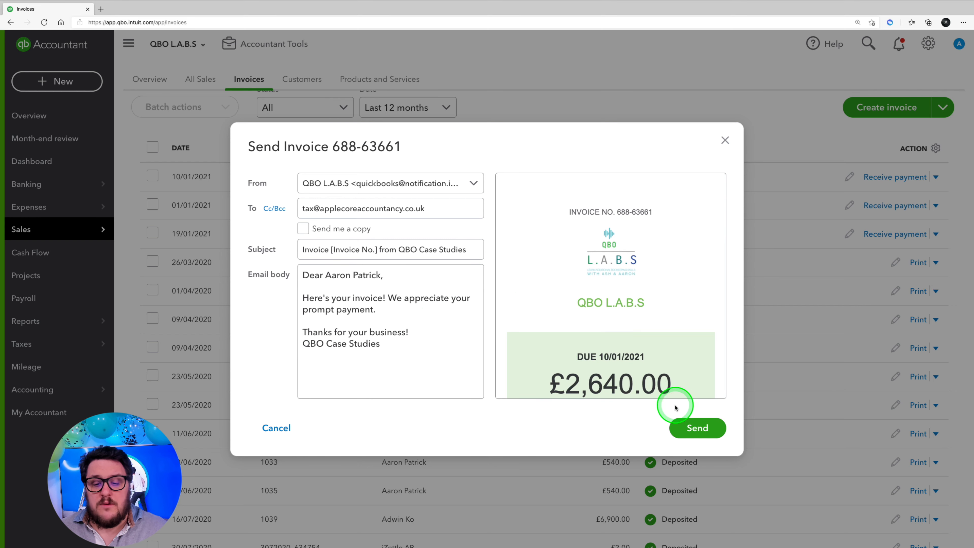
{"action": "left_click", "coordinate": [698, 428]}
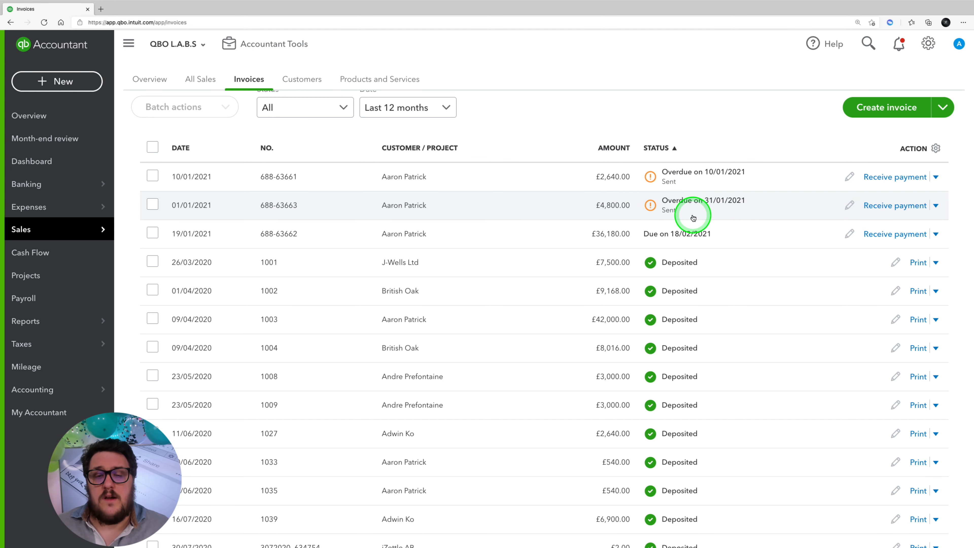
Step: Check the activity of the £4,800.00 invoice and email a payment reminder for the overdue £2,640.00 invoice with the default message
{"action": "left_click", "coordinate": [683, 209]}
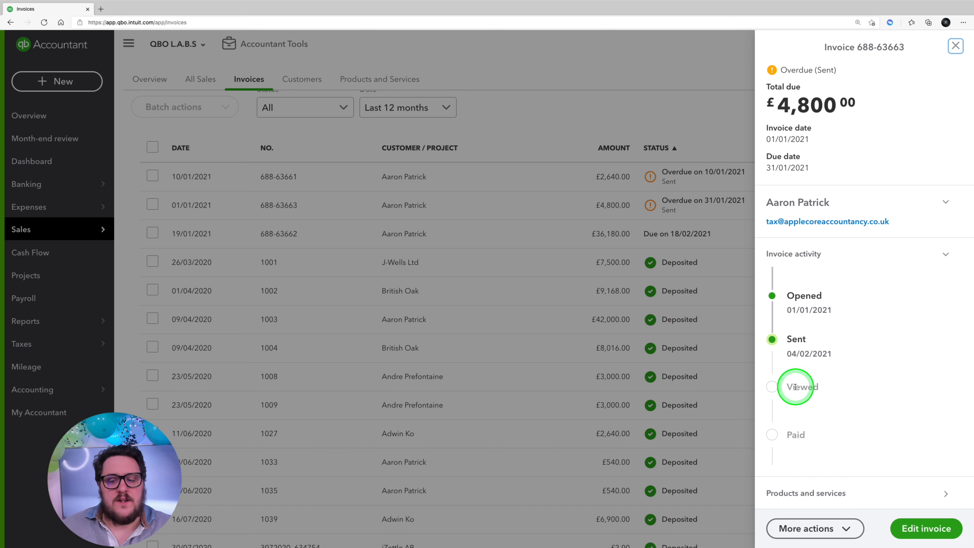
{"action": "left_click", "coordinate": [667, 186]}
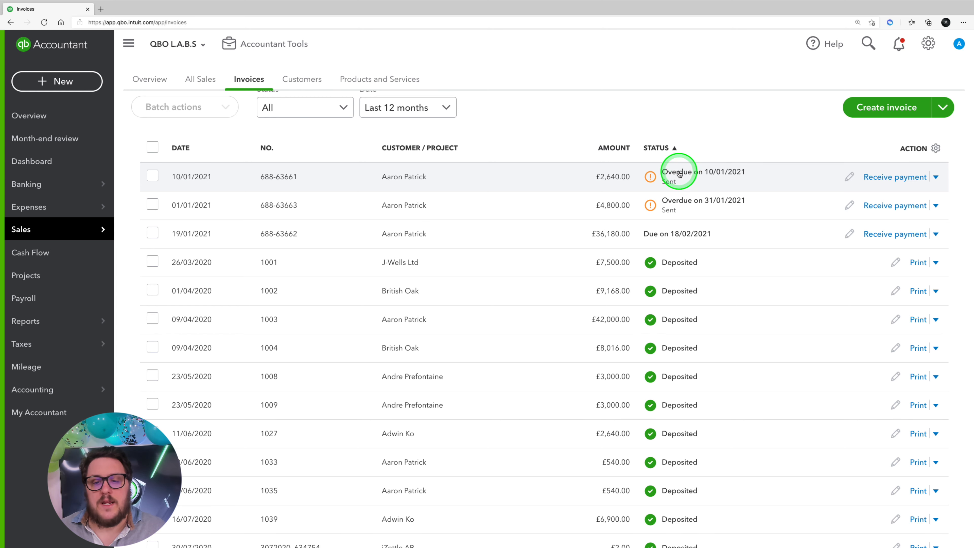
{"action": "left_click", "coordinate": [679, 174]}
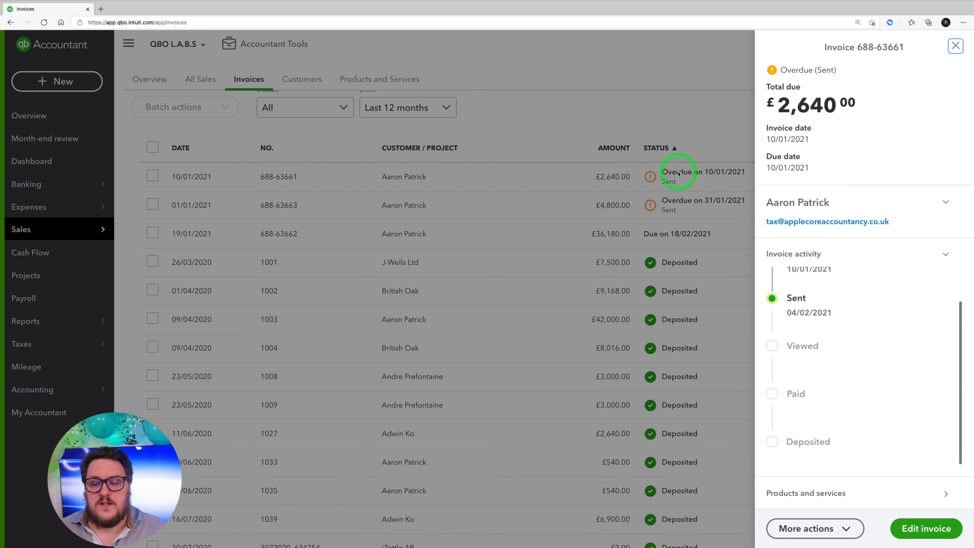
{"action": "left_click", "coordinate": [810, 542]}
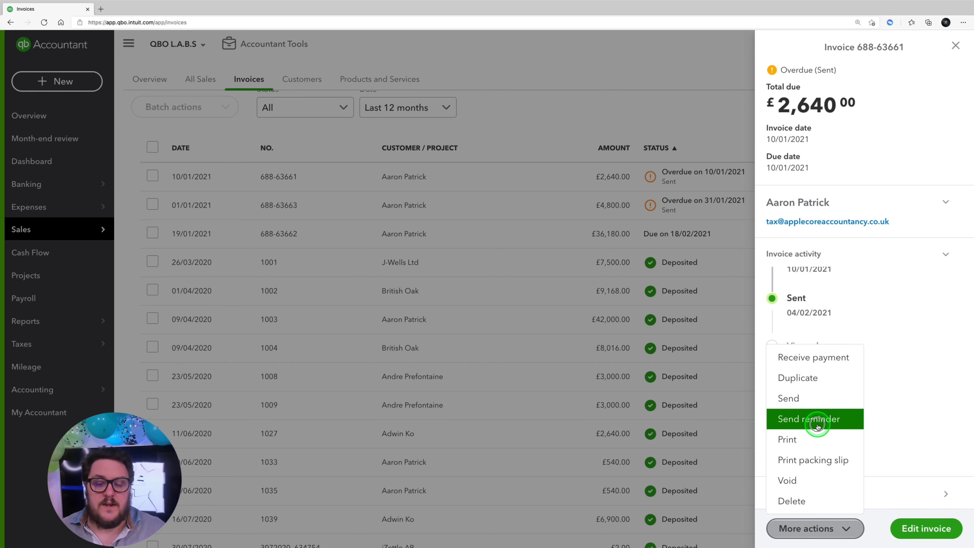
{"action": "left_click", "coordinate": [818, 427]}
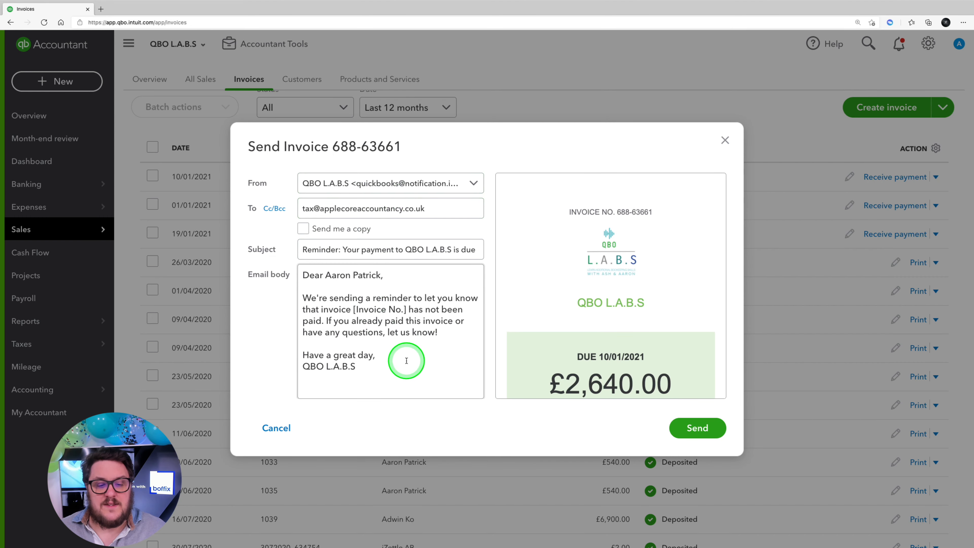
{"action": "left_click", "coordinate": [695, 428]}
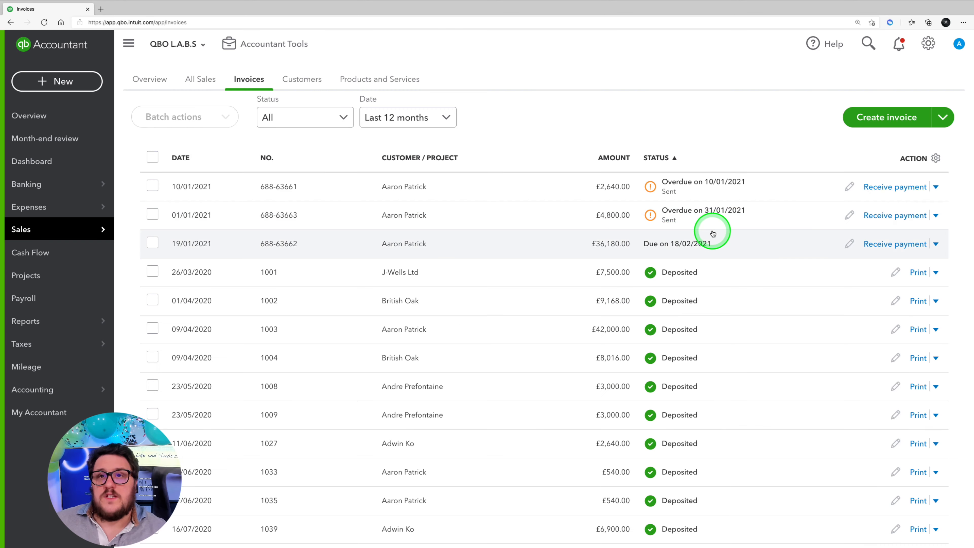
Step: Check the activity timeline of the £2,640.00 invoice and return to the invoice list
{"action": "left_click", "coordinate": [681, 191]}
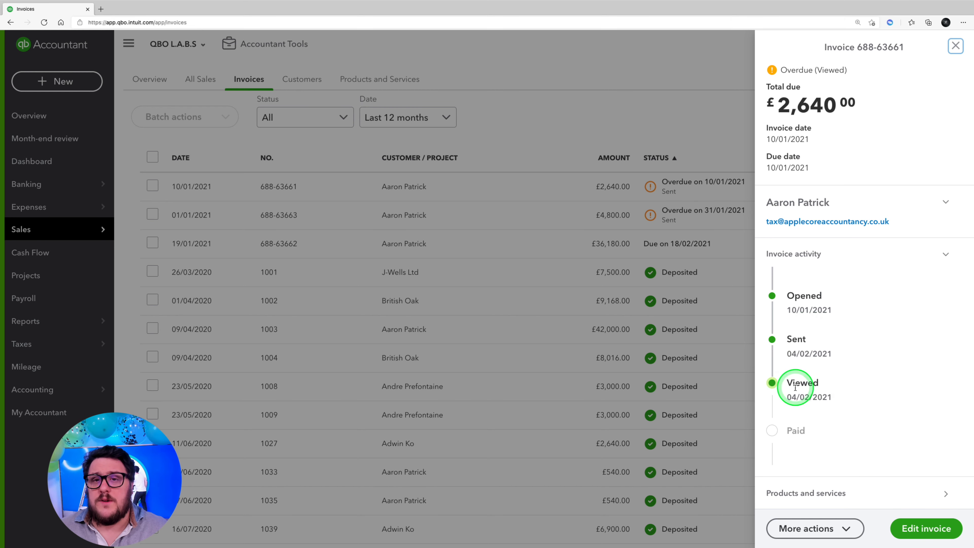
{"action": "left_click", "coordinate": [955, 46]}
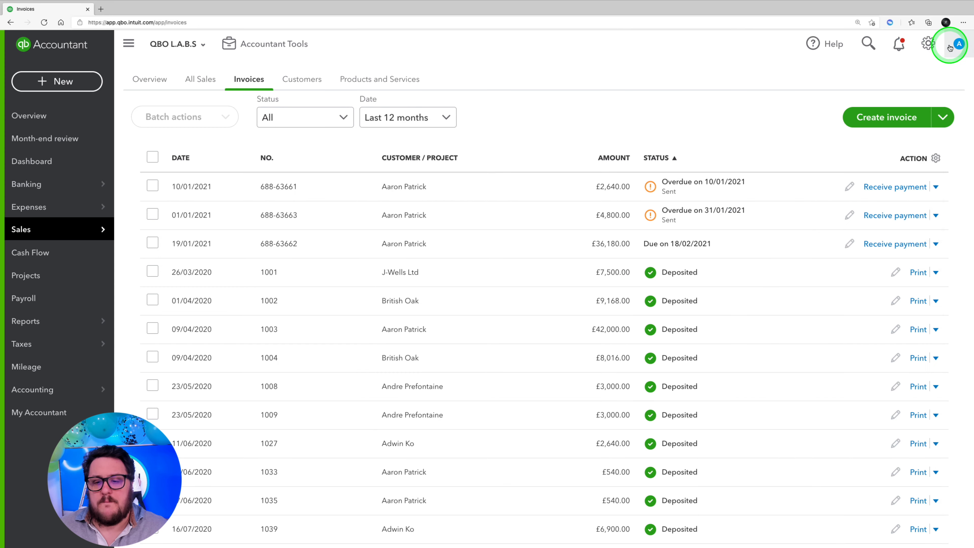
{"action": "scroll", "coordinate": [764, 264], "scroll_direction": "up", "scroll_amount": 3}
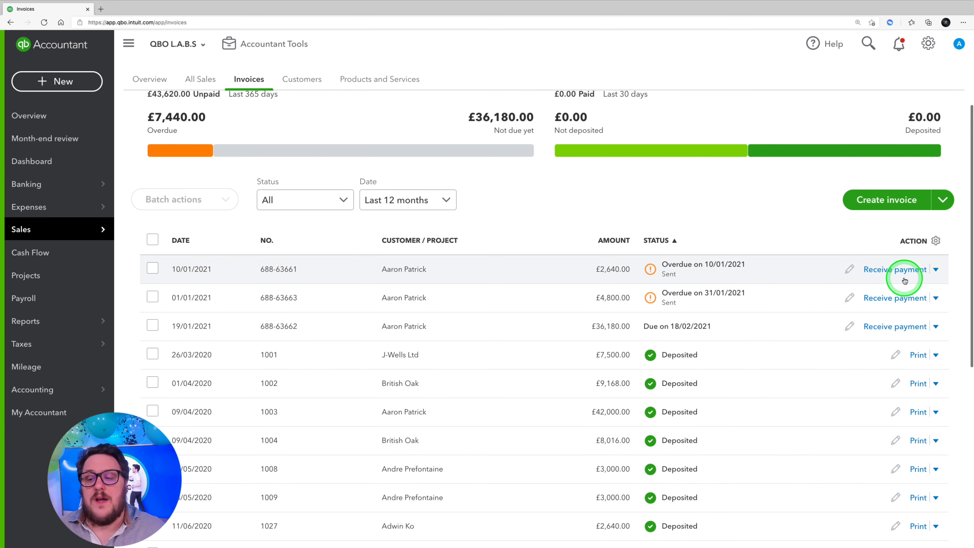
{"action": "left_click", "coordinate": [935, 270]}
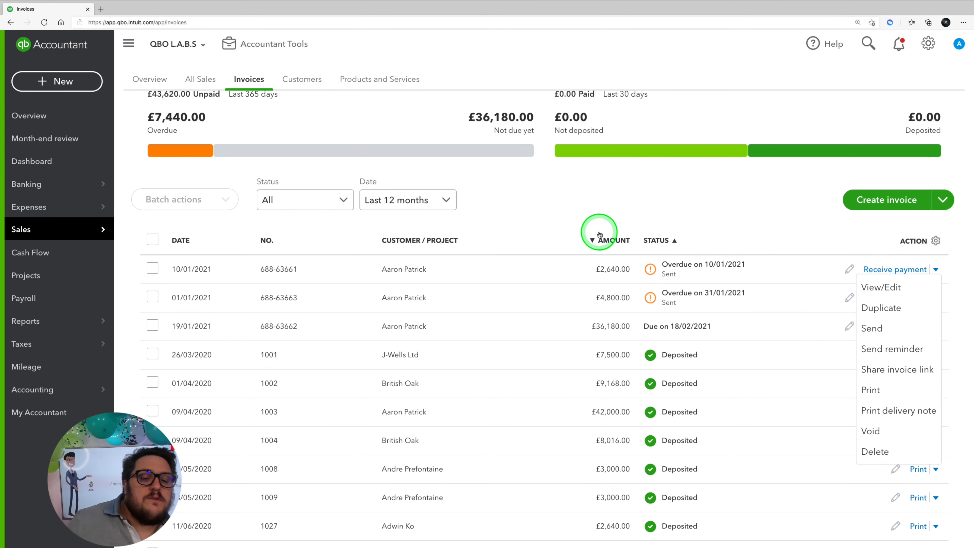
{"action": "left_click", "coordinate": [631, 207]}
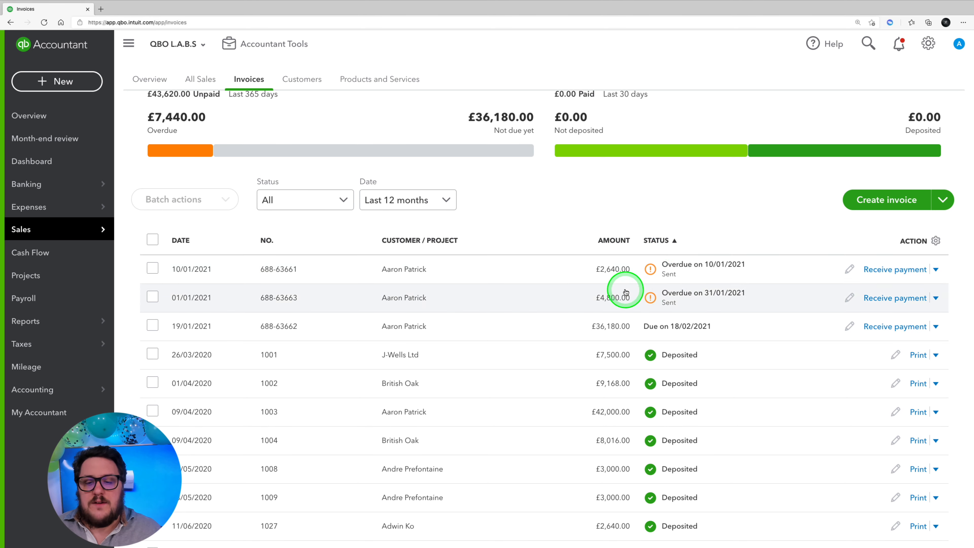
{"action": "scroll", "coordinate": [727, 296], "scroll_direction": "up", "scroll_amount": 1}
{"action": "scroll", "coordinate": [725, 295], "scroll_direction": "down", "scroll_amount": 1}
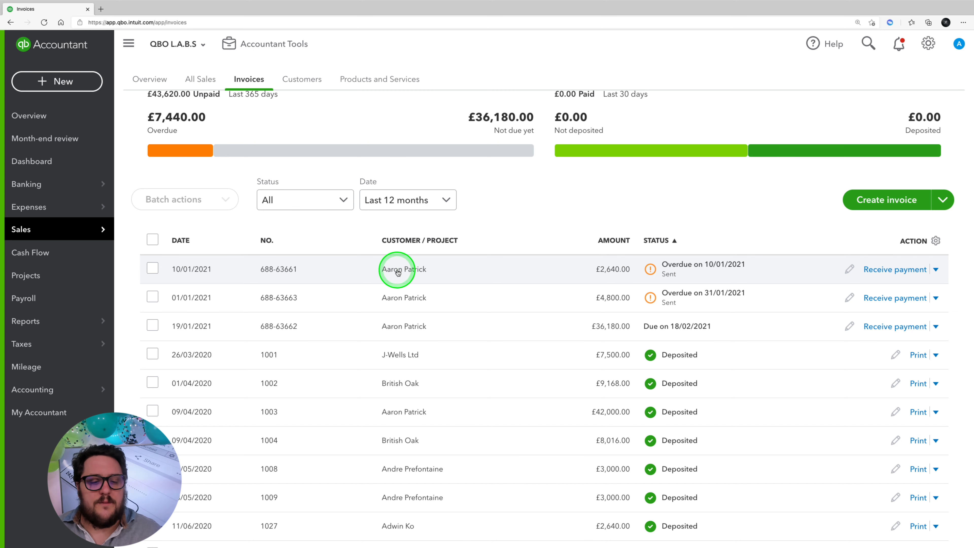
Step: Open the customer record behind the overdue invoices and locate the £4,800.00 invoice in its transaction list
{"action": "left_click", "coordinate": [302, 79]}
{"action": "left_click", "coordinate": [740, 254]}
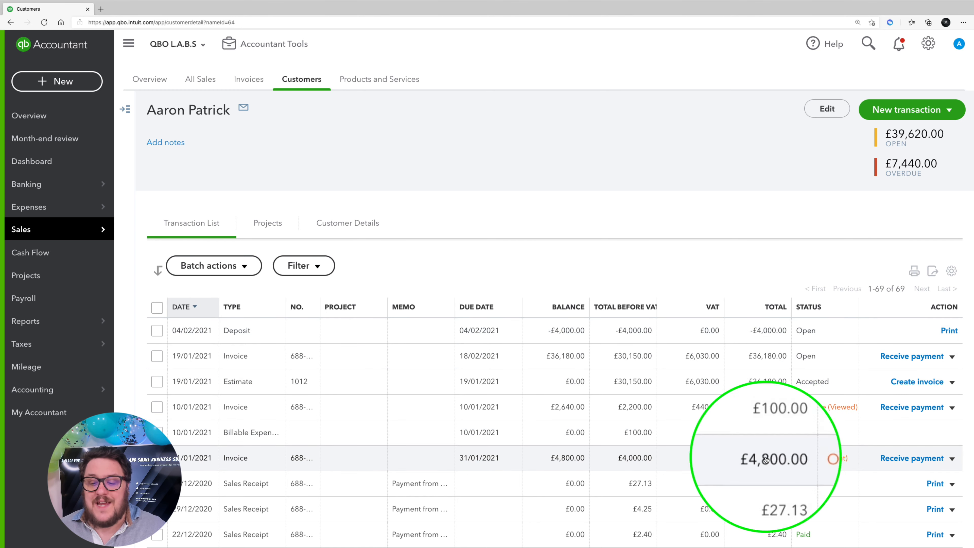
{"action": "left_click", "coordinate": [770, 429]}
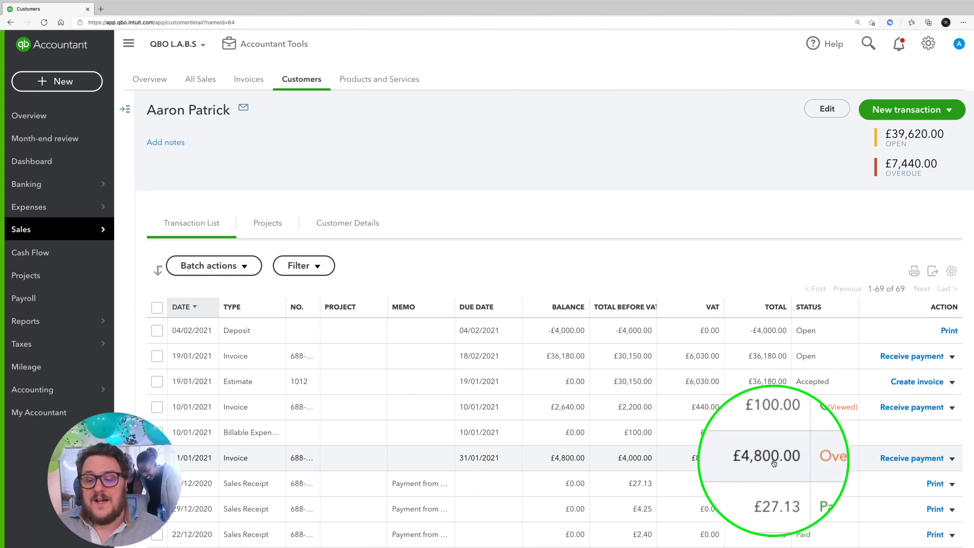
Step: Start receiving a payment for the £4,800.00 invoice and clear the amount received
{"action": "left_click", "coordinate": [891, 463]}
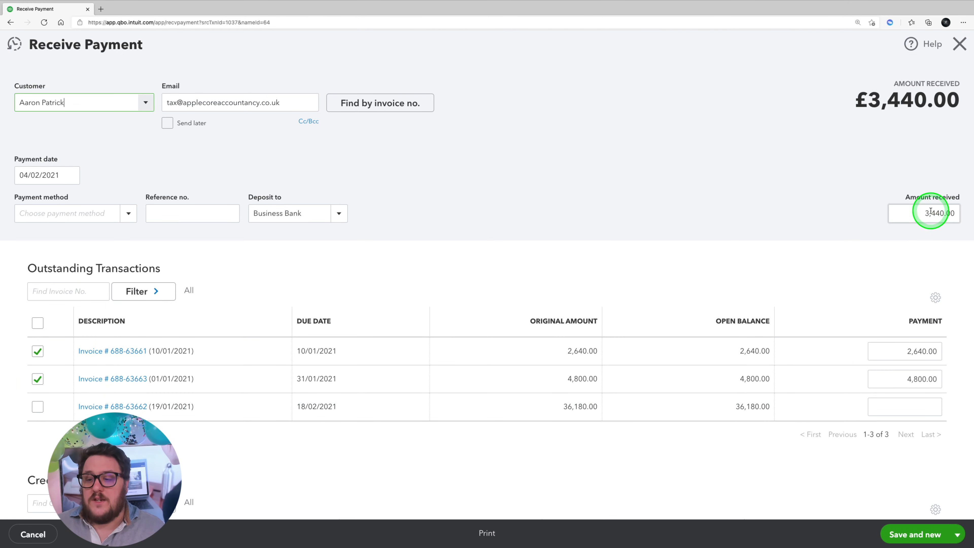
{"action": "left_click", "coordinate": [931, 212]}
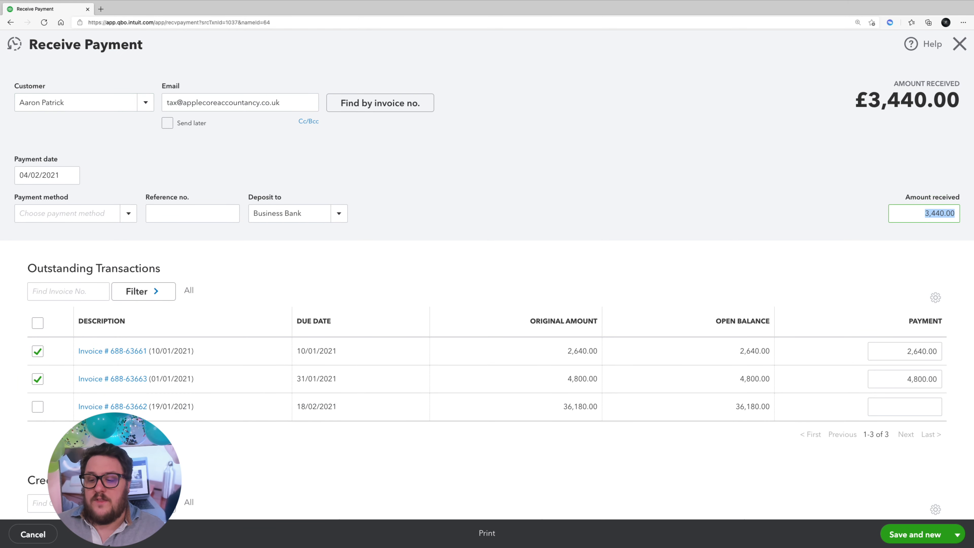
{"action": "key", "text": "BackSpace"}
{"action": "left_click", "coordinate": [792, 411]}
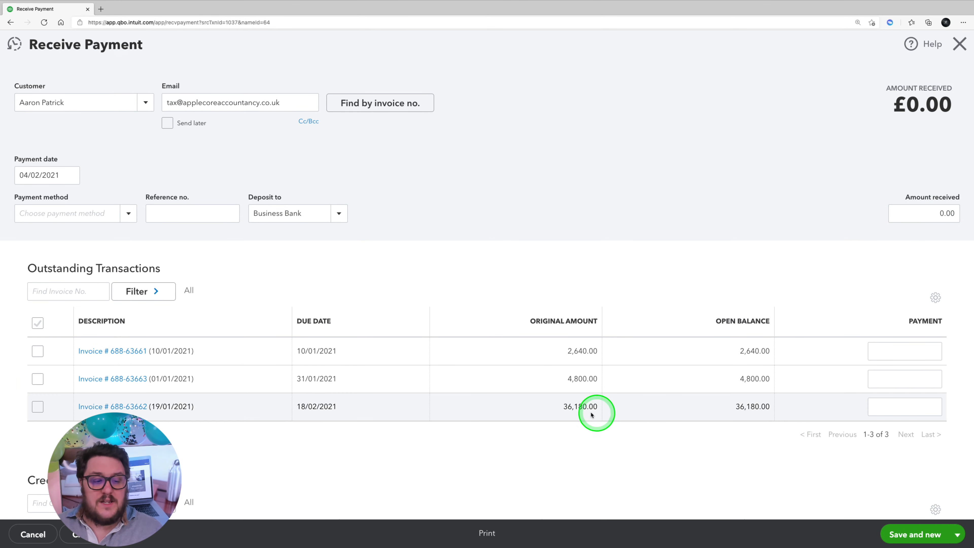
Step: Apply a payment of 4,000 to the £4,800.00 invoice, keeping the 04/02/2021 deposit credit selected
{"action": "scroll", "coordinate": [792, 388], "scroll_direction": "down", "scroll_amount": 4}
{"action": "scroll", "coordinate": [792, 388], "scroll_direction": "up", "scroll_amount": 3}
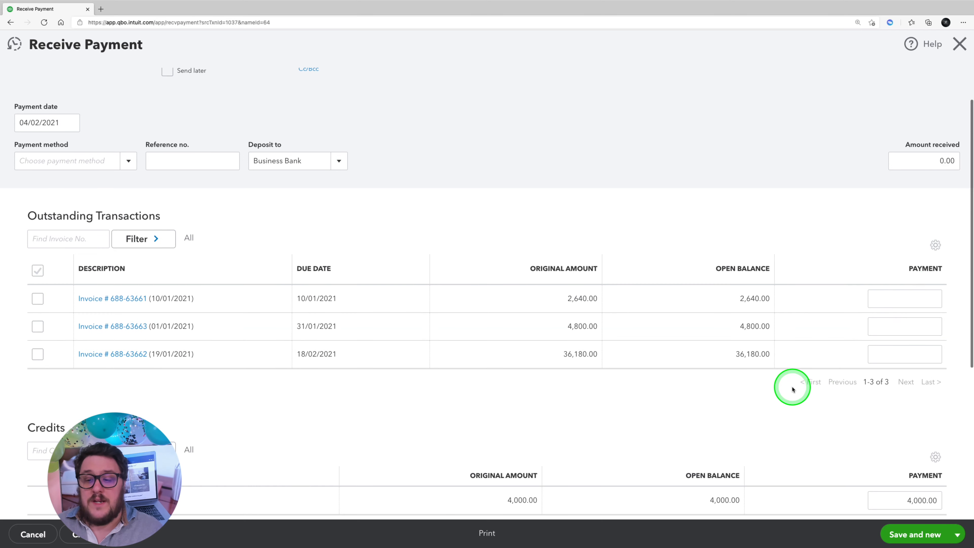
{"action": "left_click", "coordinate": [908, 327]}
{"action": "type", "text": "4"}
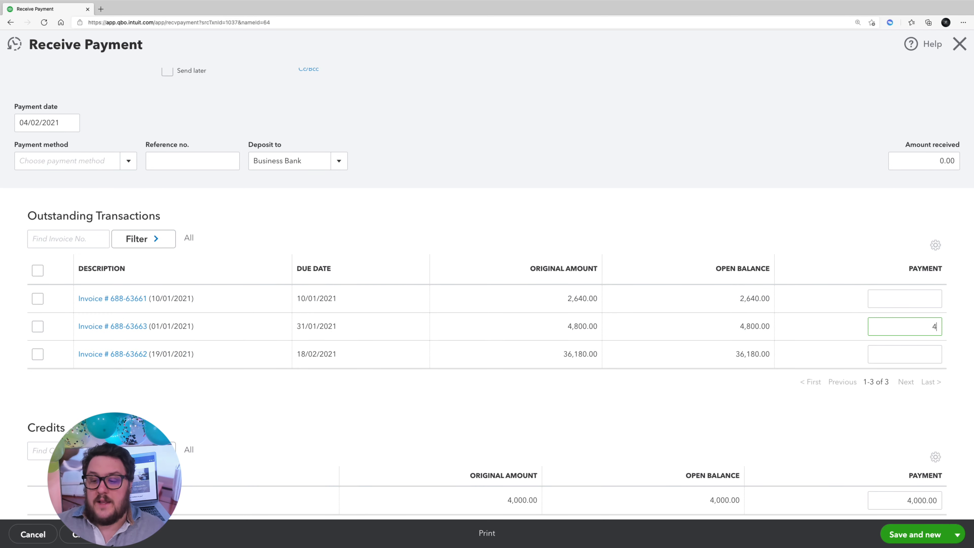
{"action": "type", "text": ",000"}
{"action": "key", "text": "Tab"}
{"action": "scroll", "coordinate": [901, 380], "scroll_direction": "down", "scroll_amount": 4}
{"action": "scroll", "coordinate": [897, 374], "scroll_direction": "up", "scroll_amount": 1}
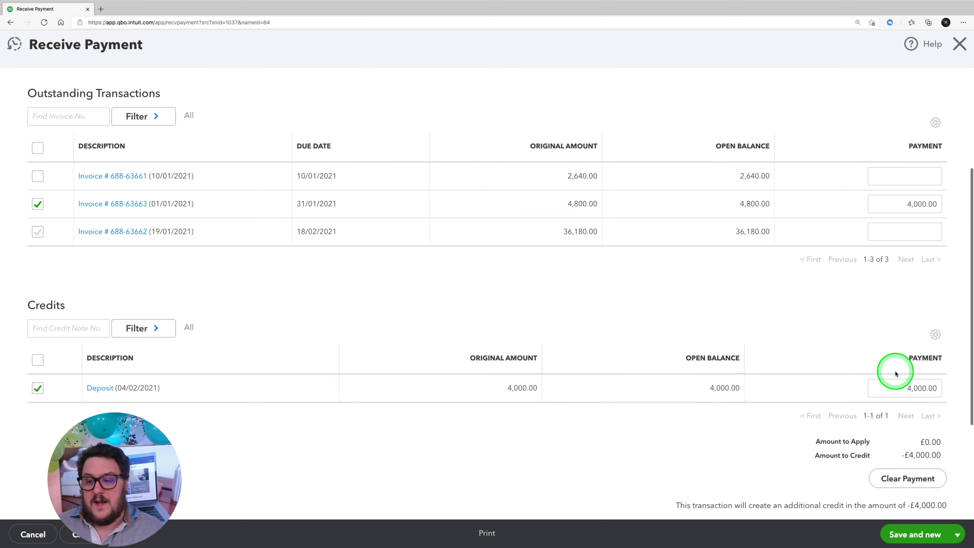
Step: Set the payment's deposit account to Cash on hand
{"action": "scroll", "coordinate": [895, 373], "scroll_direction": "up", "scroll_amount": 1}
{"action": "scroll", "coordinate": [375, 375], "scroll_direction": "up", "scroll_amount": 1}
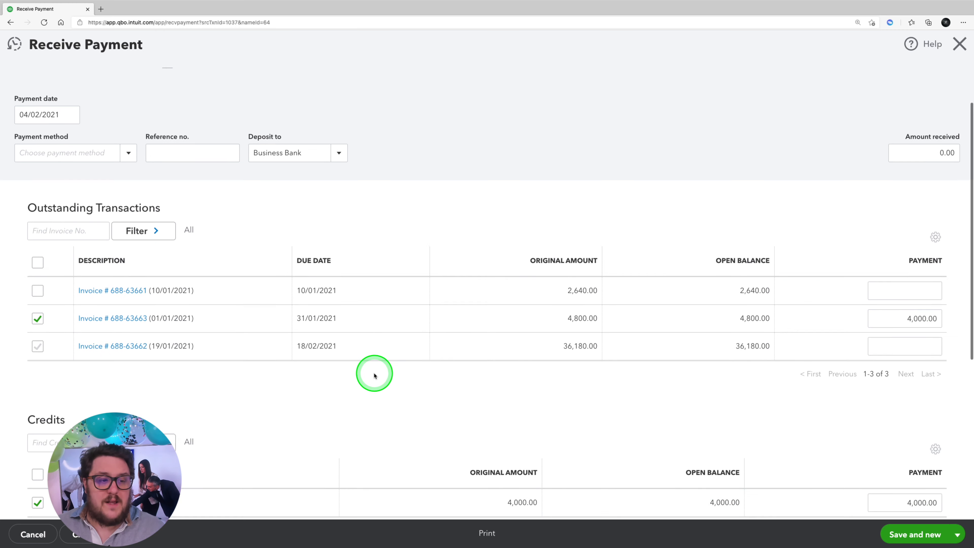
{"action": "scroll", "coordinate": [375, 375], "scroll_direction": "up", "scroll_amount": 3}
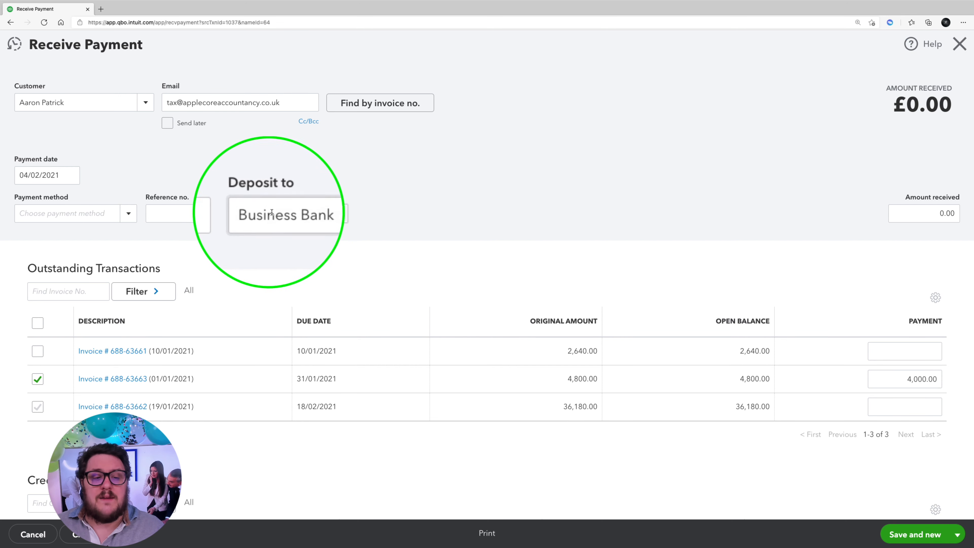
{"action": "left_click", "coordinate": [339, 213]}
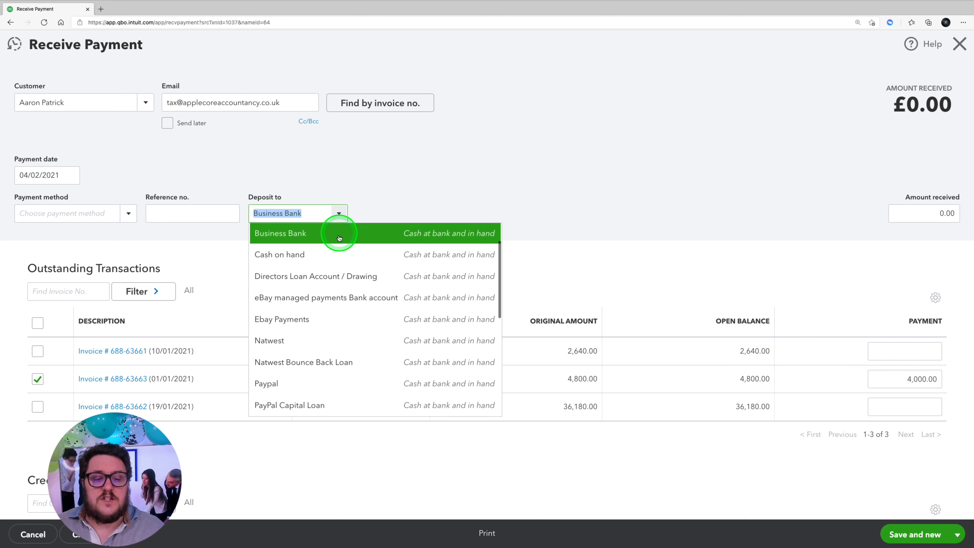
{"action": "left_click", "coordinate": [326, 253]}
{"action": "left_click", "coordinate": [496, 201]}
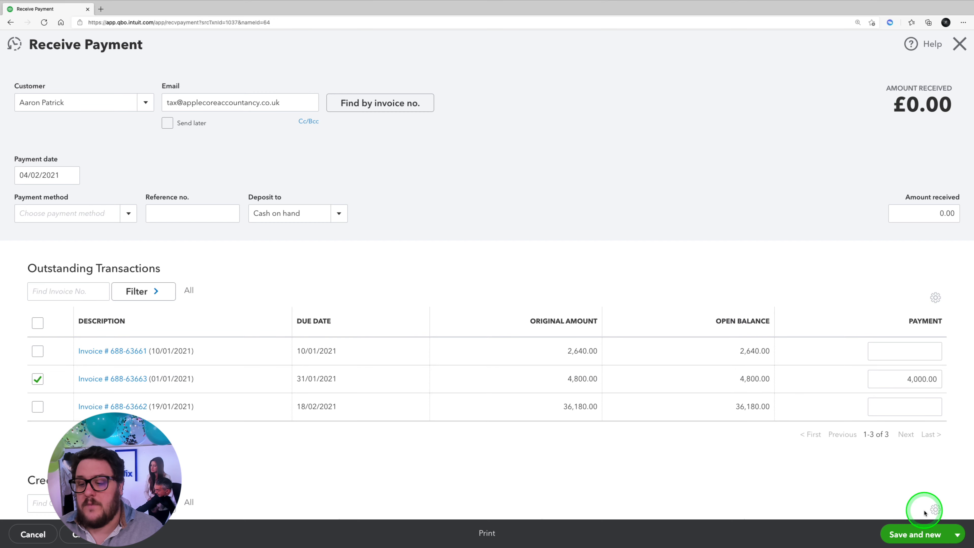
Step: Check the applied deposit credit, and save and close the payment
{"action": "scroll", "coordinate": [908, 420], "scroll_direction": "down", "scroll_amount": 7}
{"action": "scroll", "coordinate": [911, 424], "scroll_direction": "up", "scroll_amount": 3}
{"action": "scroll", "coordinate": [911, 424], "scroll_direction": "up", "scroll_amount": 2}
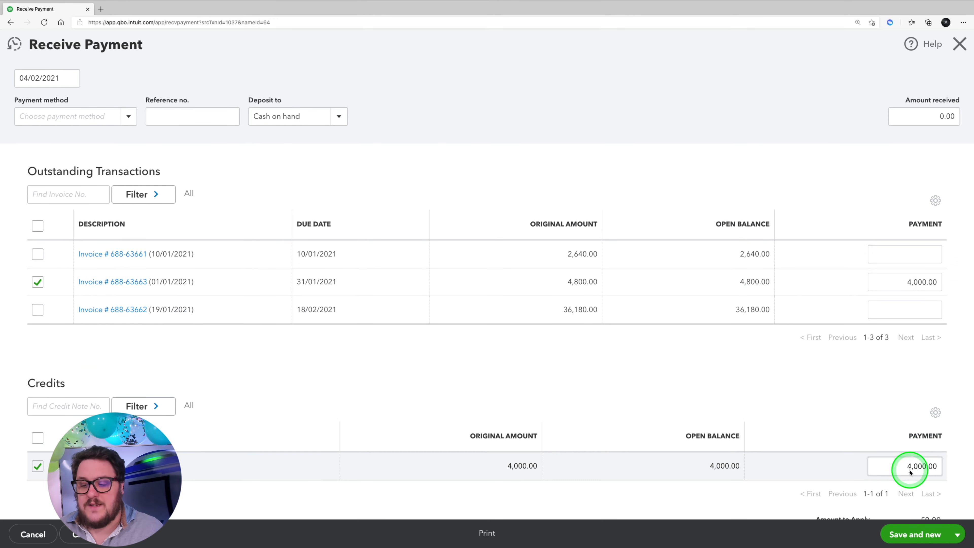
{"action": "left_click", "coordinate": [948, 536]}
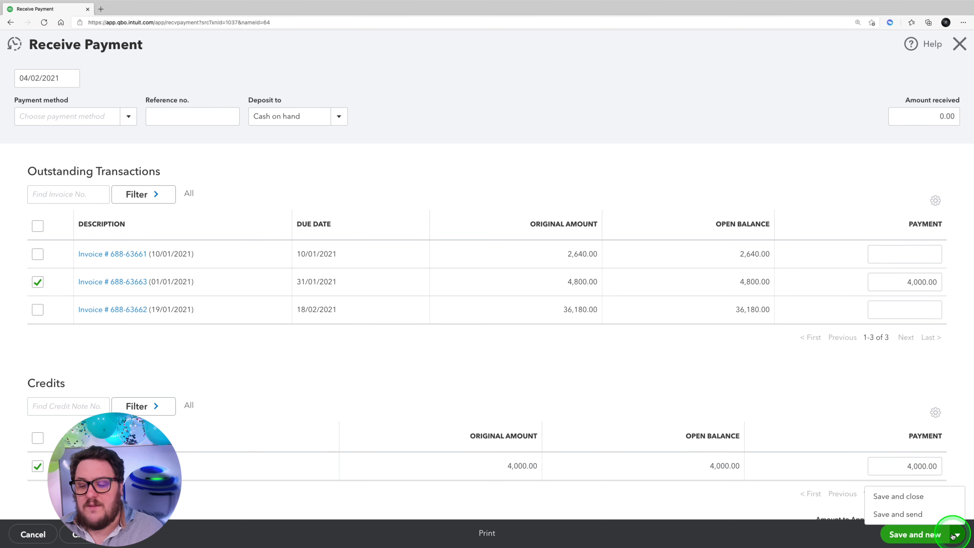
{"action": "left_click", "coordinate": [899, 497]}
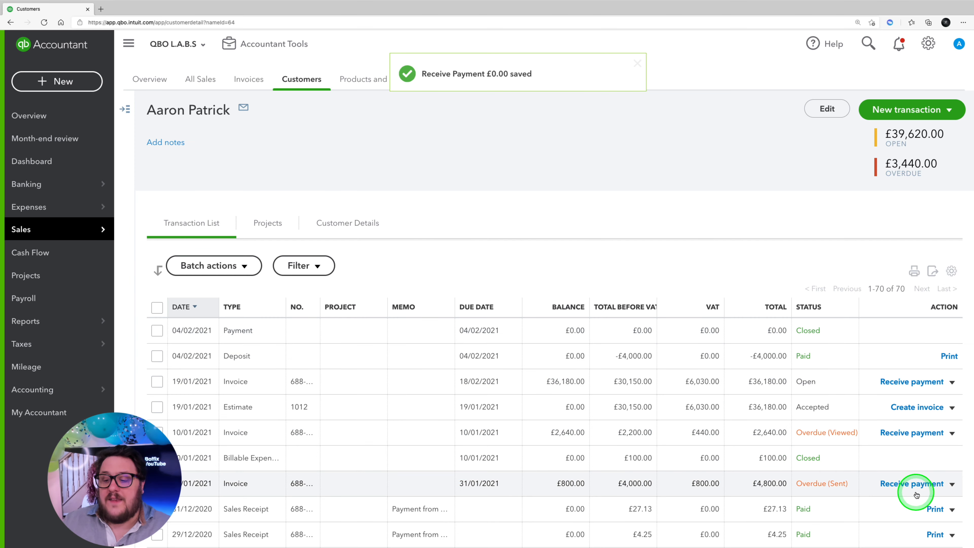
Step: Email a payment reminder for the partly paid £4,800.00 invoice due 31/01/2021 with the default subject and message
{"action": "left_click", "coordinate": [949, 484]}
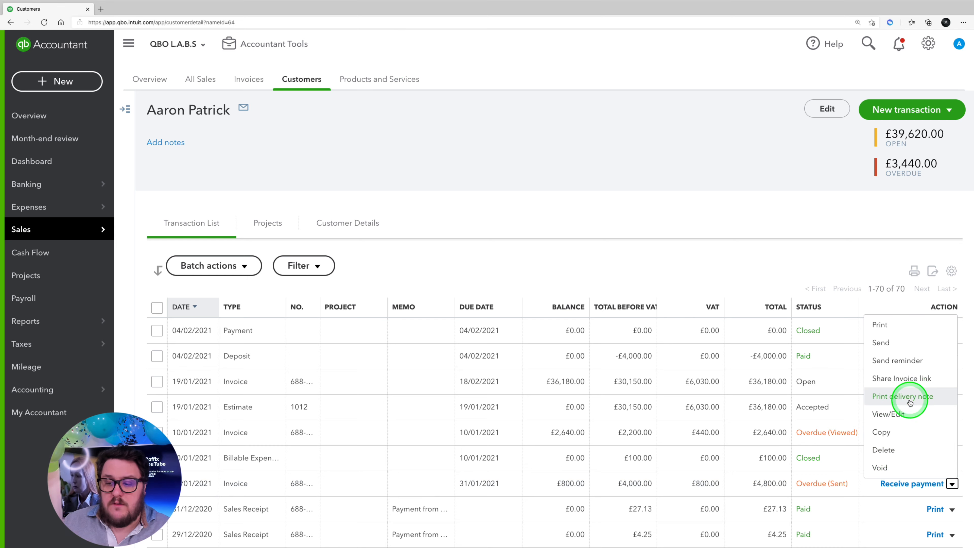
{"action": "left_click", "coordinate": [898, 360]}
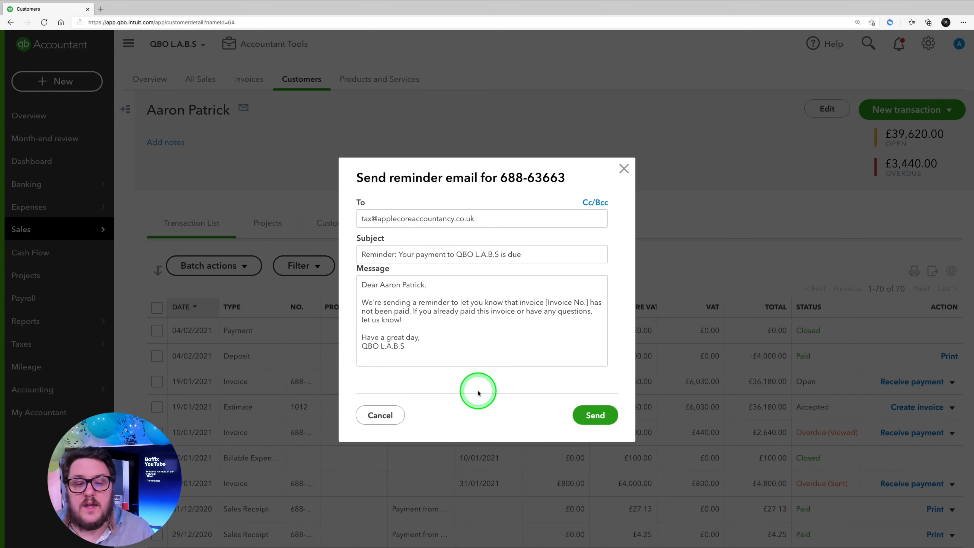
{"action": "left_click", "coordinate": [576, 422]}
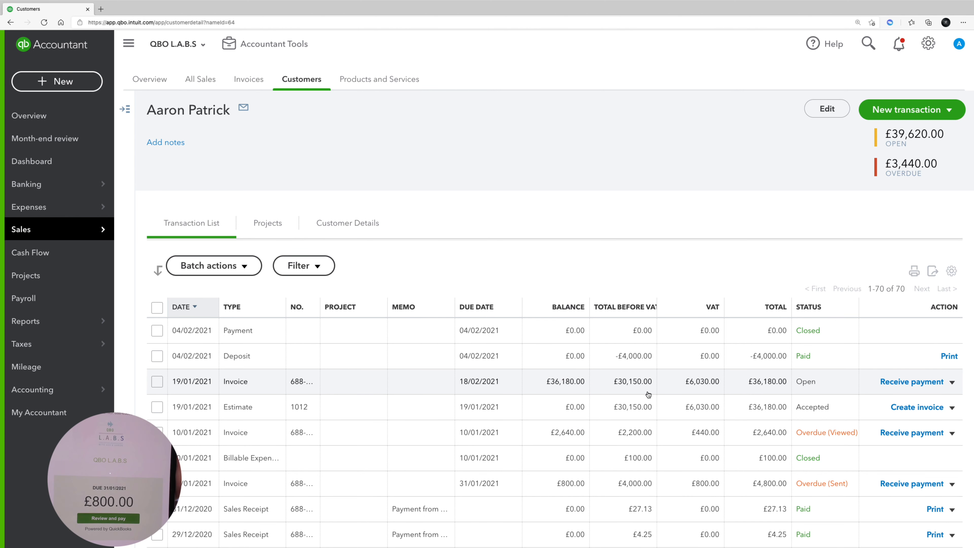